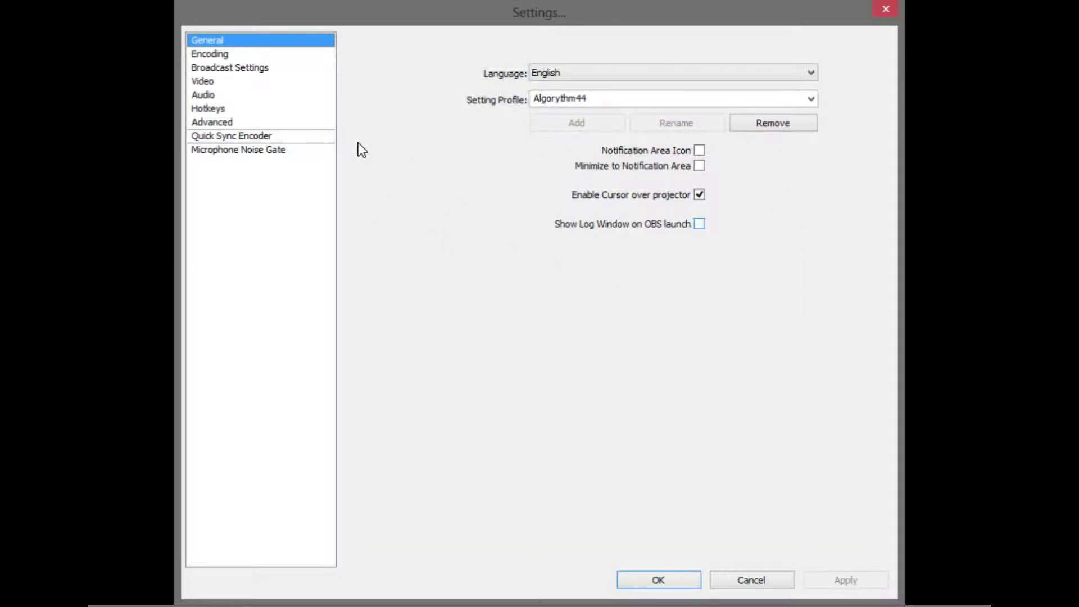
- Move down to the Encoding page: x264 CBR, 1500 kbps max bitrate, AAC 128 kbps audio
key(Down)
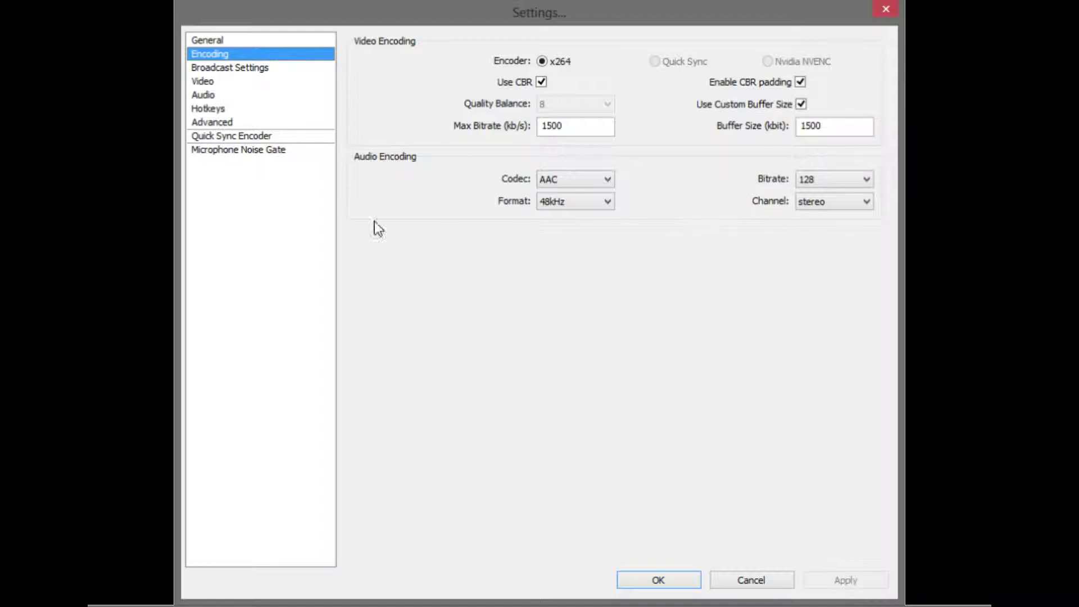
- Move down to Broadcast Settings: Live Stream to Twitch via the US Central Dallas server
key(Down)
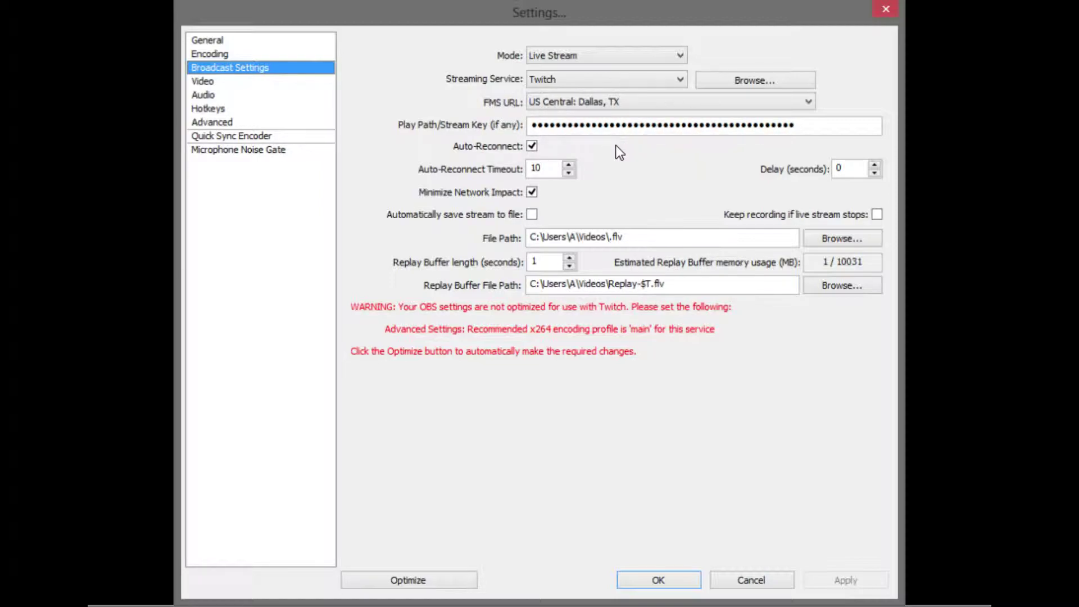
- Open the Twitch server list, where US Central: Dallas, TX is selected
click(590, 102)
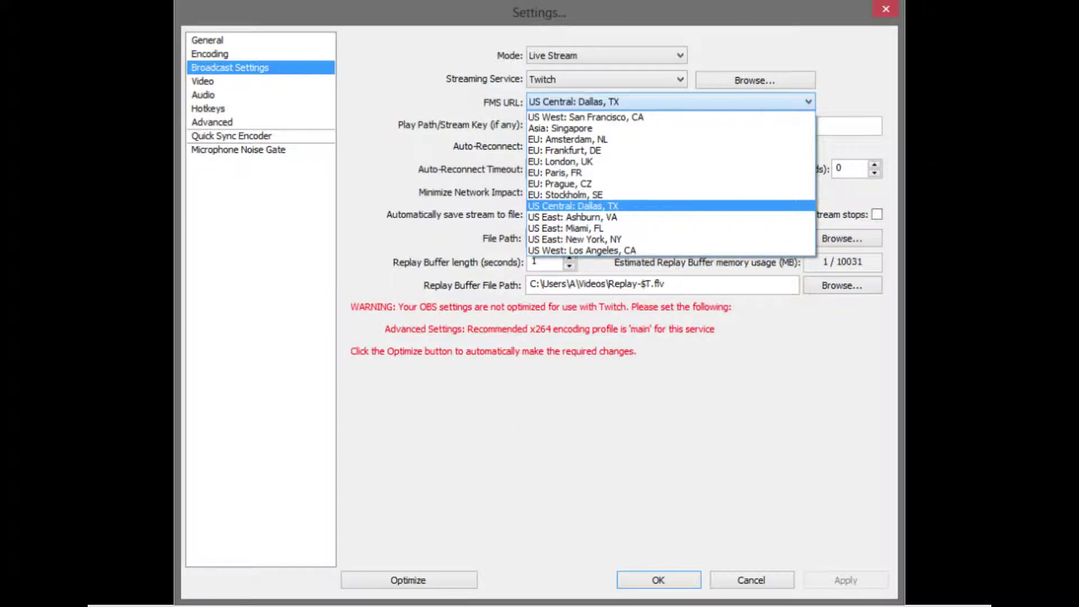
- Dismiss the server list, keeping US Central: Dallas, TX as the ingest server
key(Escape)
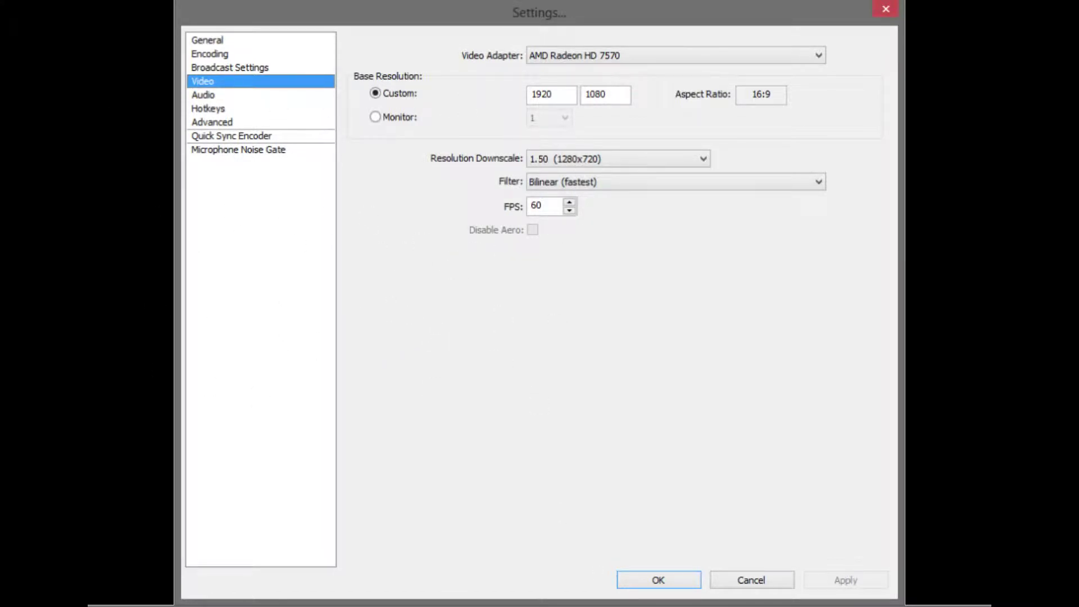
- Move from Video to the Audio page, showing desktop boost 1 and mic boost 3
key(Down)
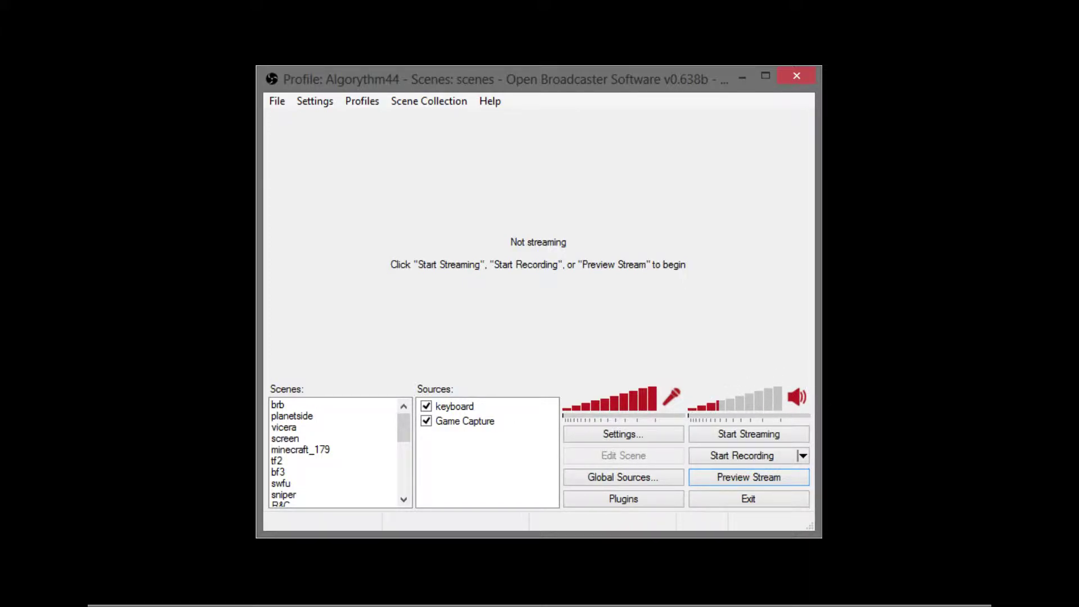
- Drag the 'Profile: record' OBS window over the main window
drag(203, 590, 602, 102)
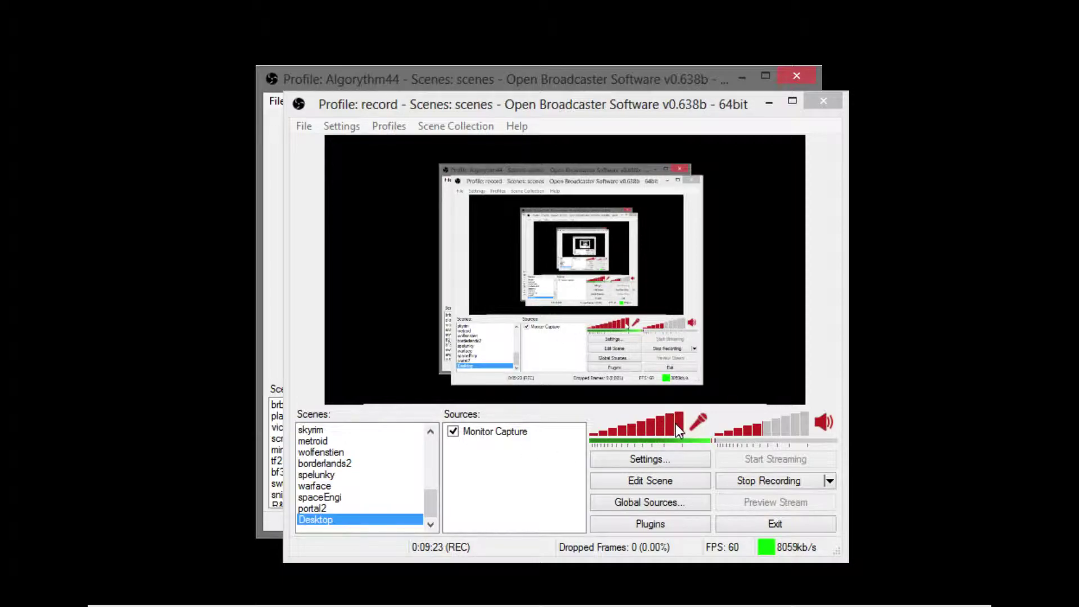
- Lower the microphone volume slider, then raise it back to its previous level
drag(681, 426, 622, 427)
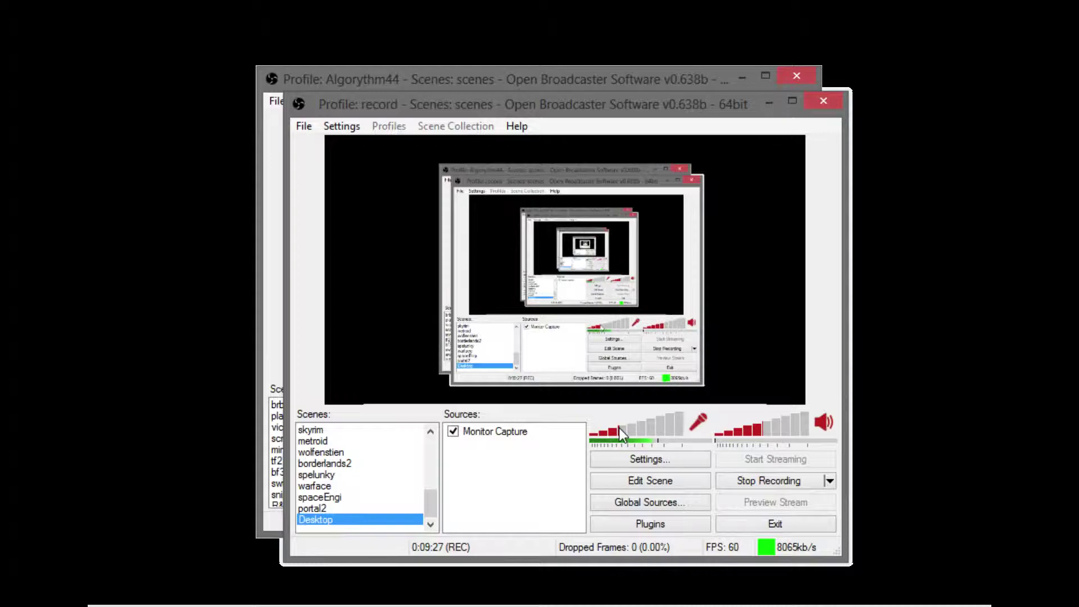
drag(624, 429, 679, 428)
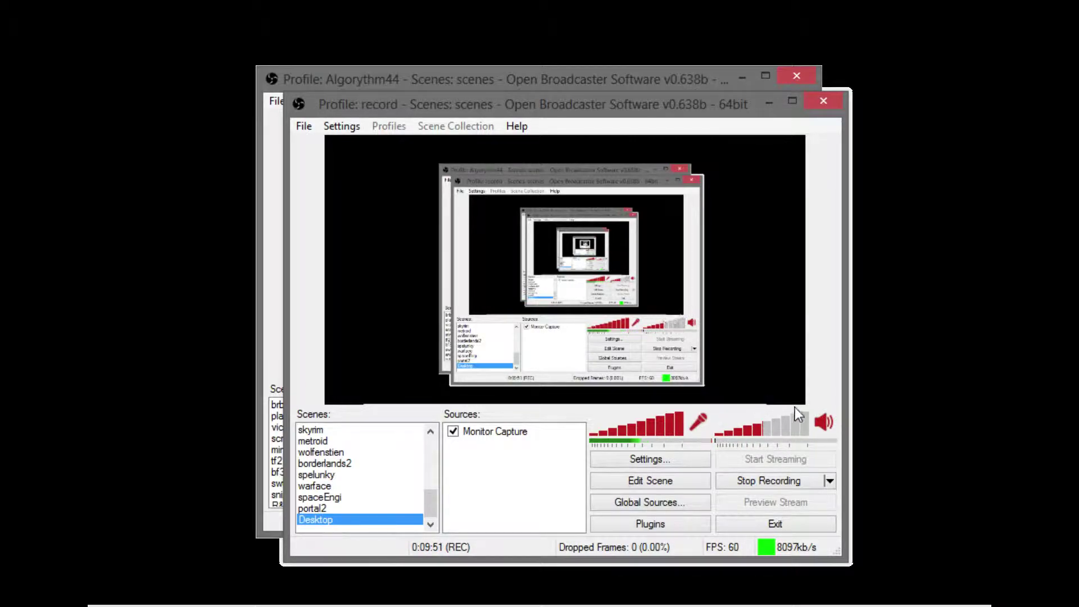
- Close the 'Profile: record' window and show the Hotkeys page (push-to-talk C, Mouse 3)
click(823, 101)
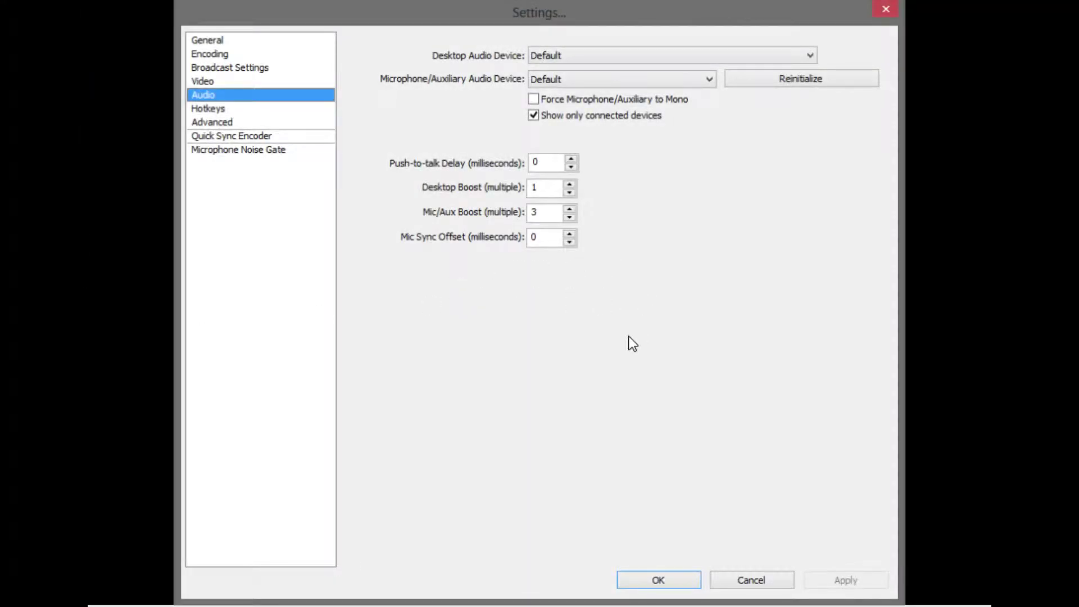
key(Down)
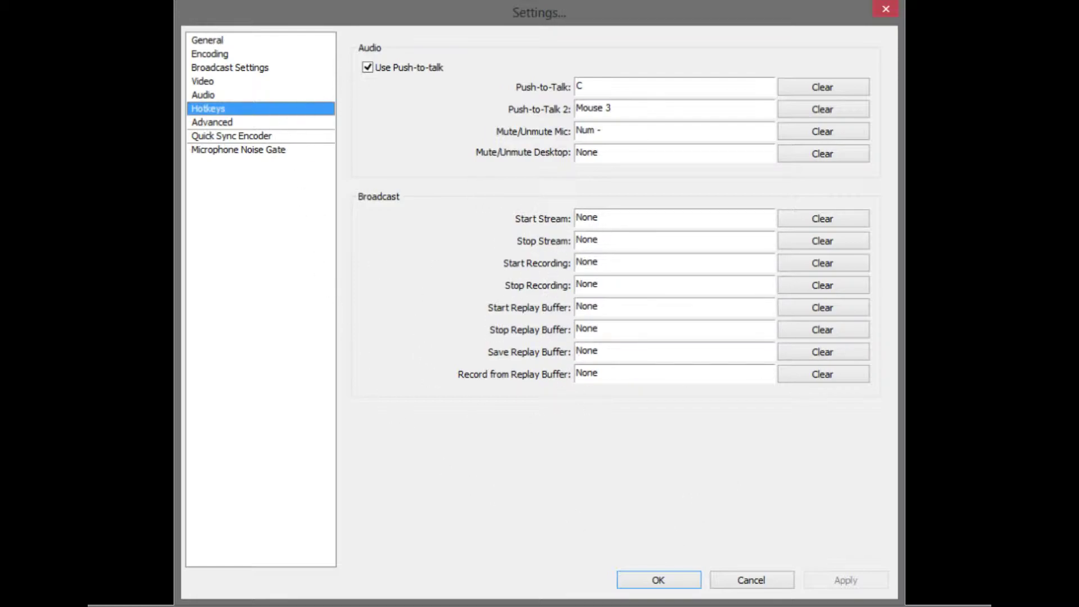
- Move down to the Advanced page: veryfast preset, high profile, keyframe interval 2
key(Down)
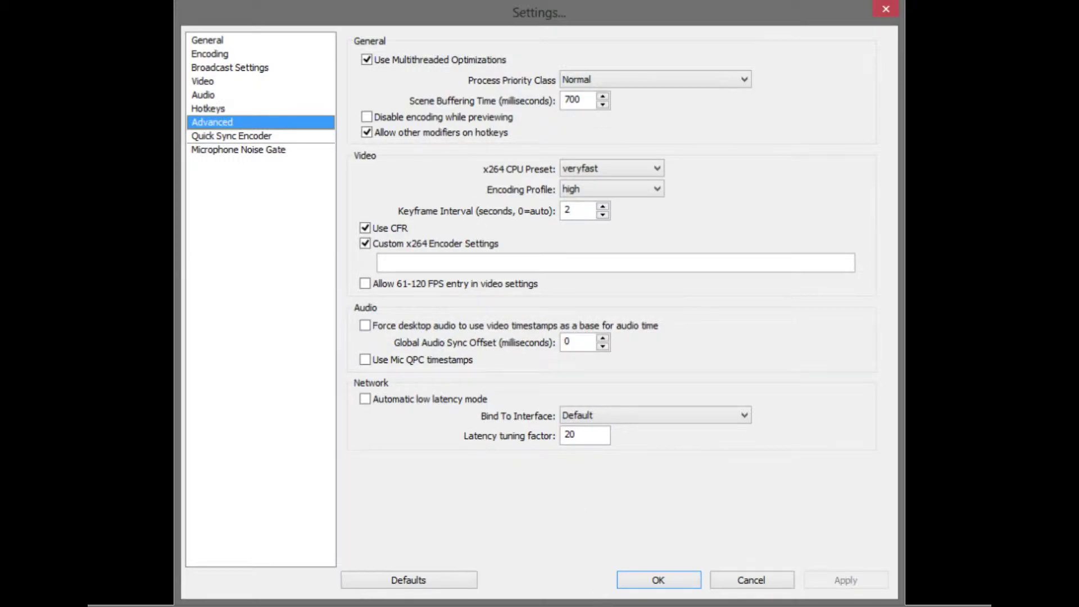
- Move down to the Quick Sync Encoder page, where custom parameters are unused
key(Down)
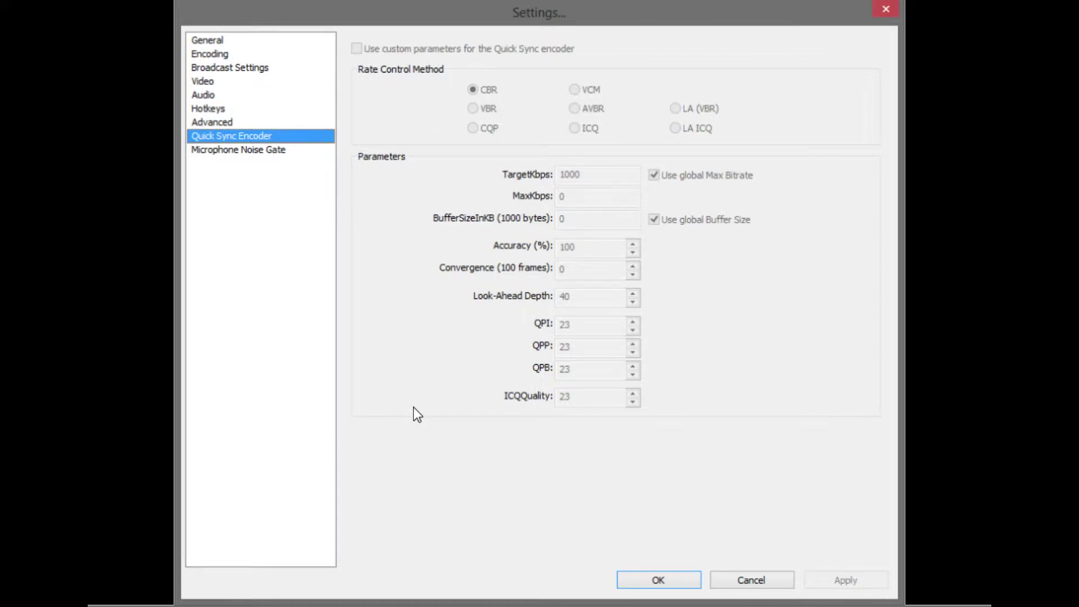
- Show the Microphone Noise Gate page, then bring the OBS recording window to the front
key(Down)
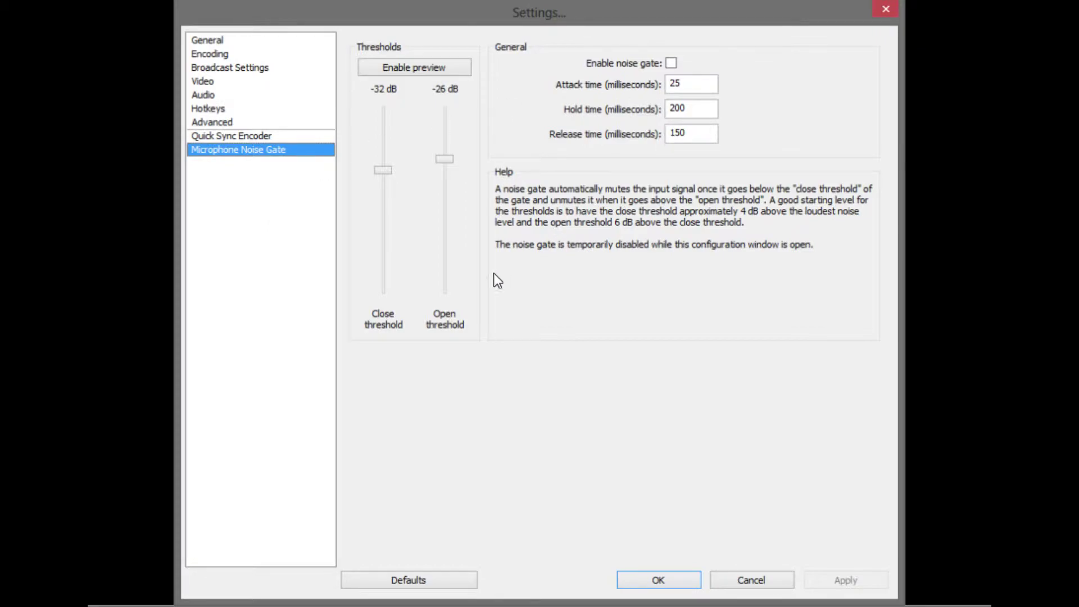
key(alt+Tab)
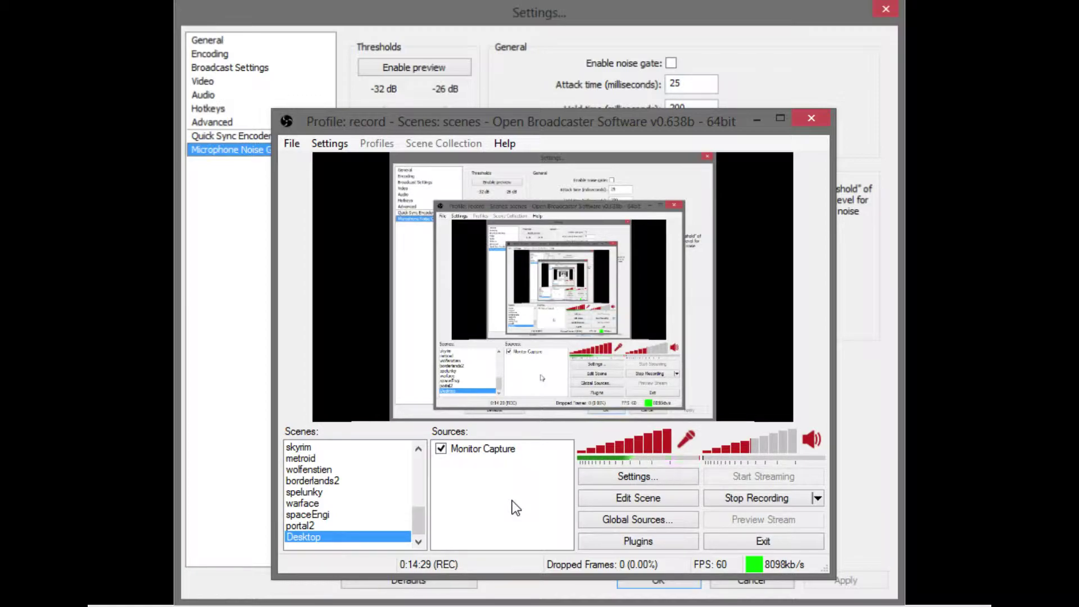
- Return to the OBS Settings dialog and show the Broadcast Settings page
click(608, 131)
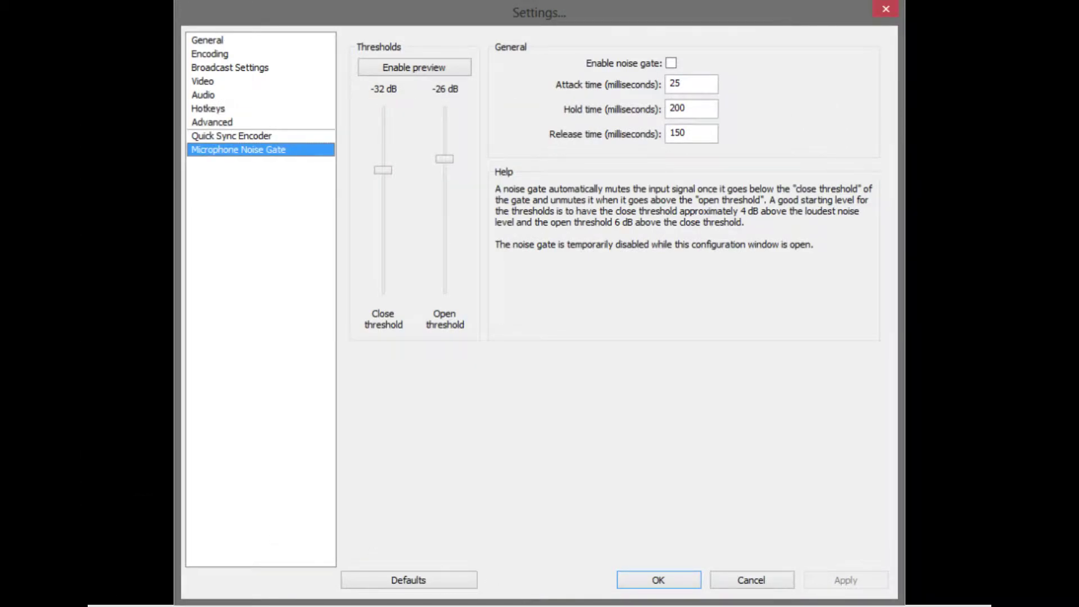
click(229, 67)
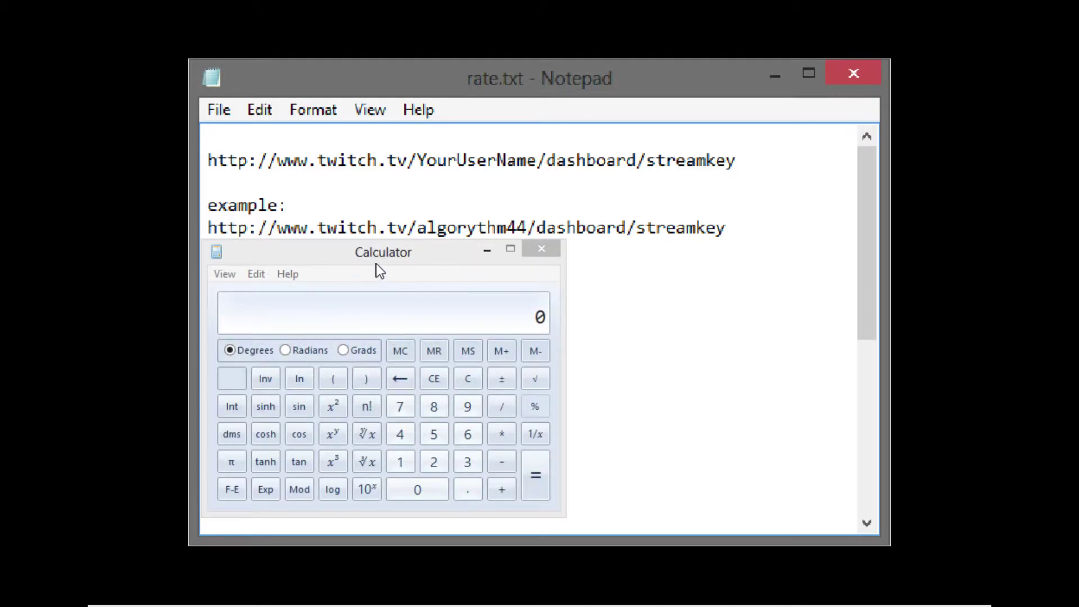
- Move Calculator off the magic-number chart and check the speed test result
drag(379, 253, 746, 290)
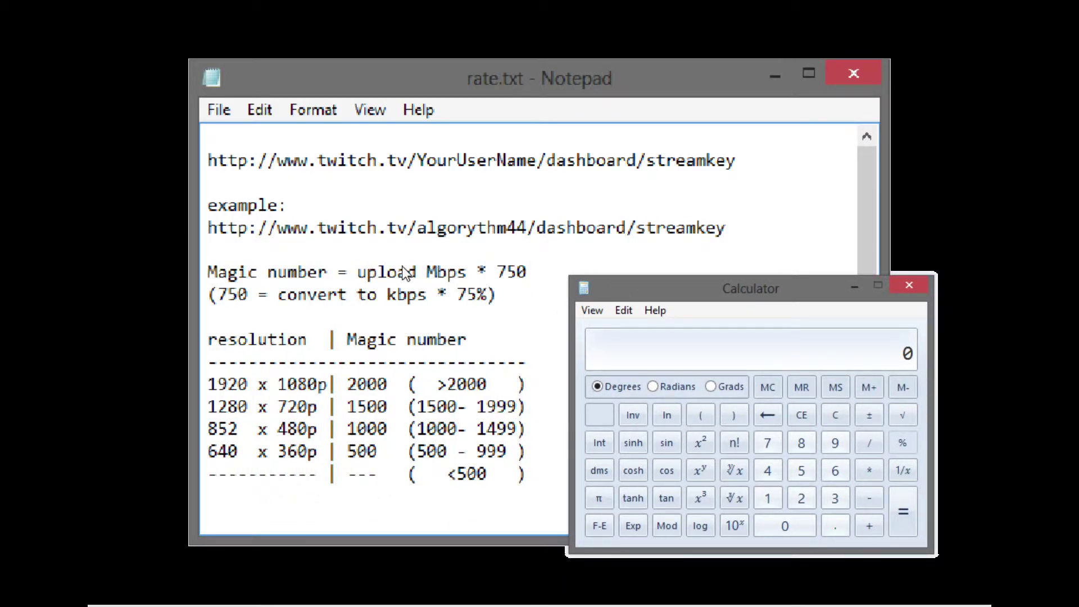
click(379, 337)
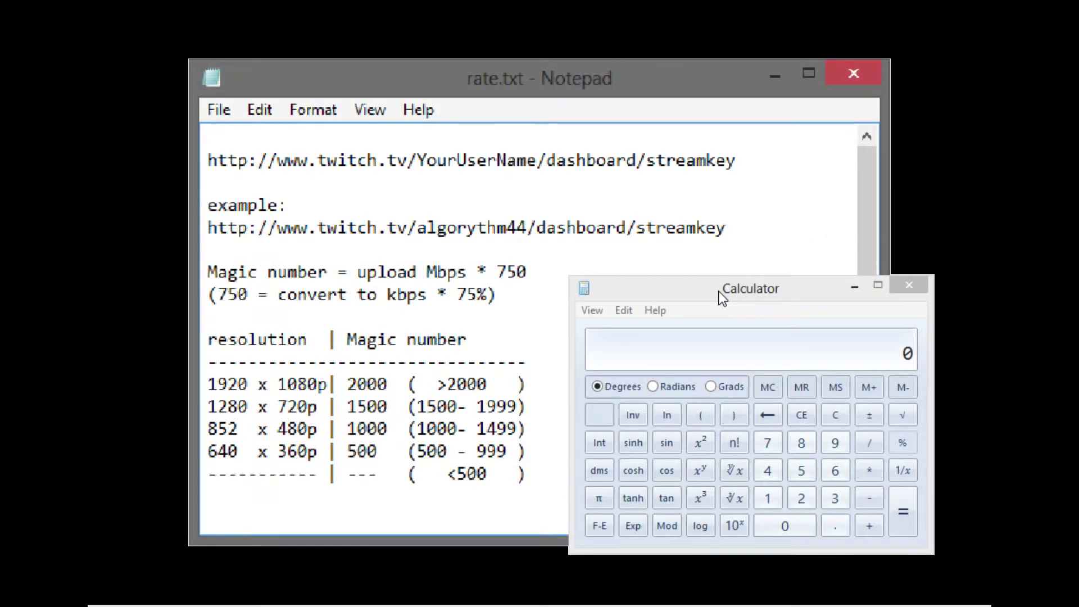
click(721, 287)
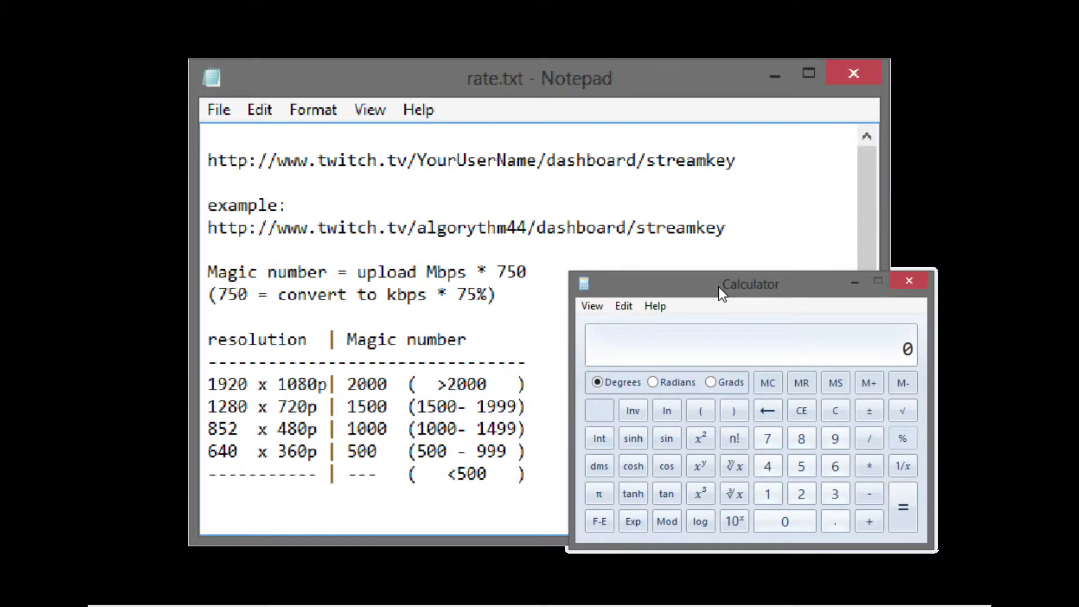
- Multiply the 2.32 upload speed by 750 in Calculator, getting 1740
click(801, 493)
click(835, 521)
click(834, 493)
click(805, 493)
click(869, 466)
click(767, 439)
click(801, 466)
click(785, 521)
click(903, 507)
- Place Calculator at the notes' lower right and bring rate.txt forward to read the chart
drag(707, 286, 219, 591)
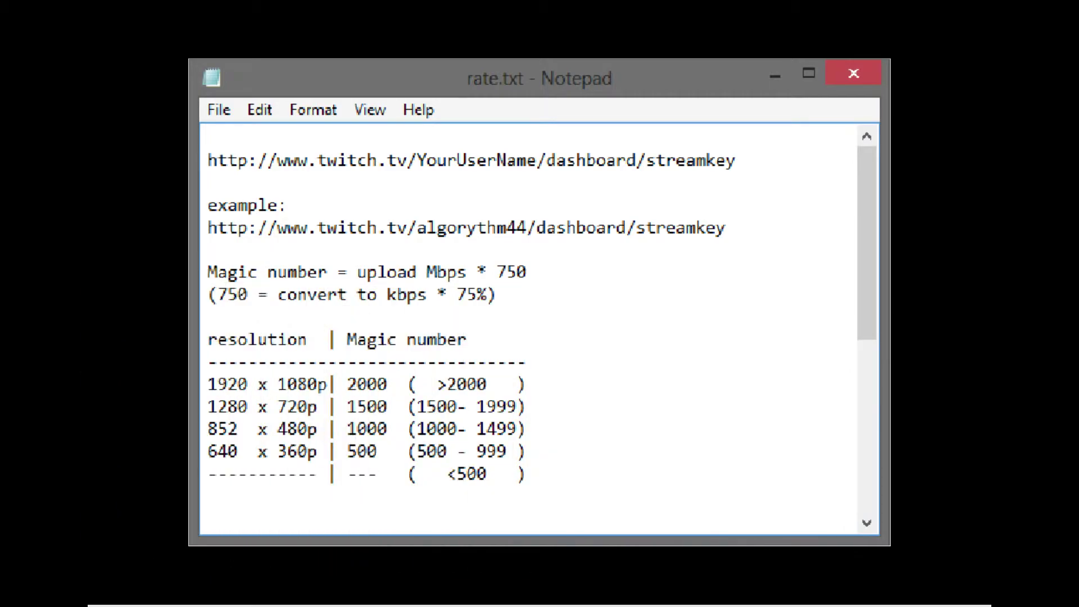
drag(338, 299, 839, 303)
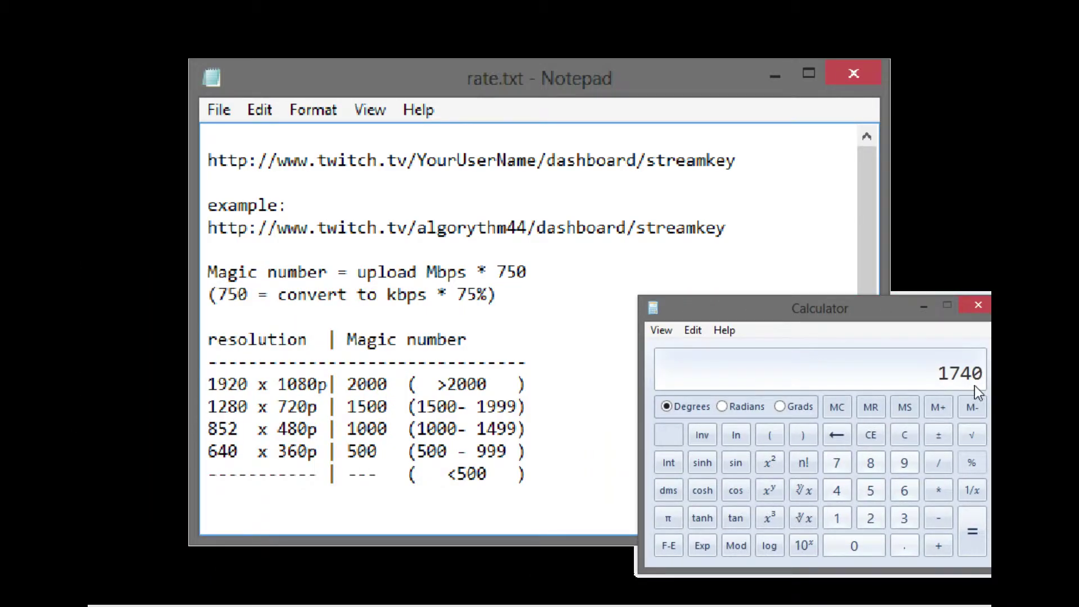
click(189, 380)
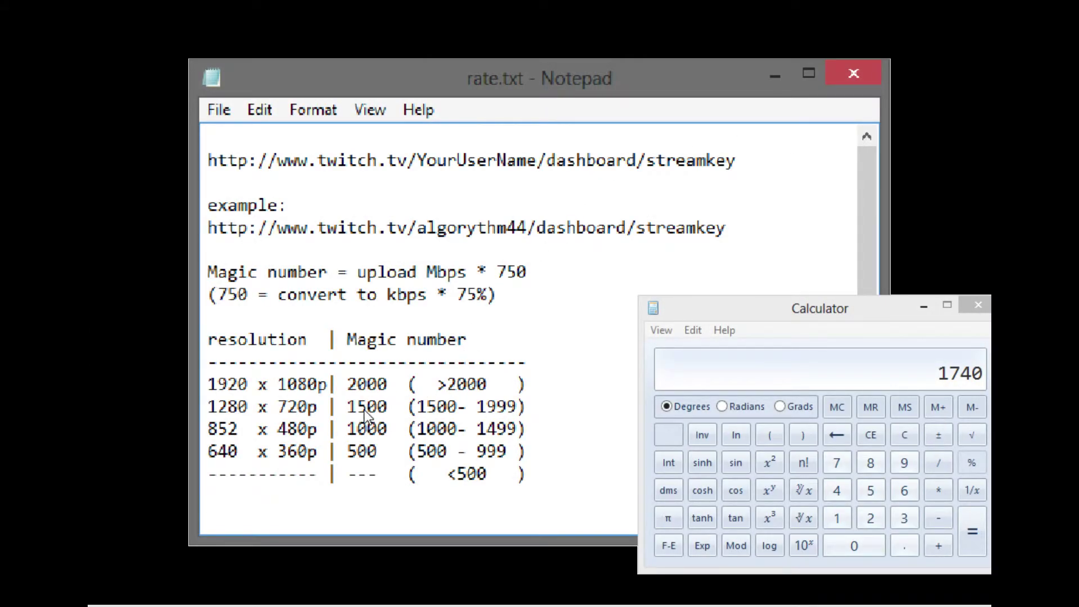
click(371, 411)
- Close the Calculator window with Alt+F4
key(alt+F4)
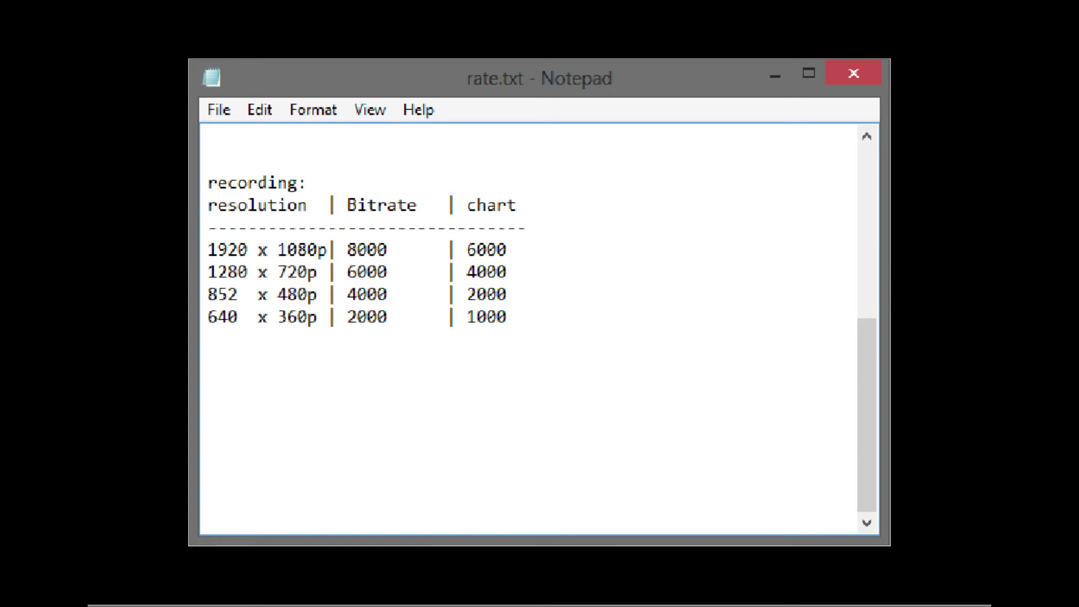
- Bring OBS forward to reveal its recording stats, then move it to the bottom-left
key(alt+Tab)
drag(459, 177, 518, 57)
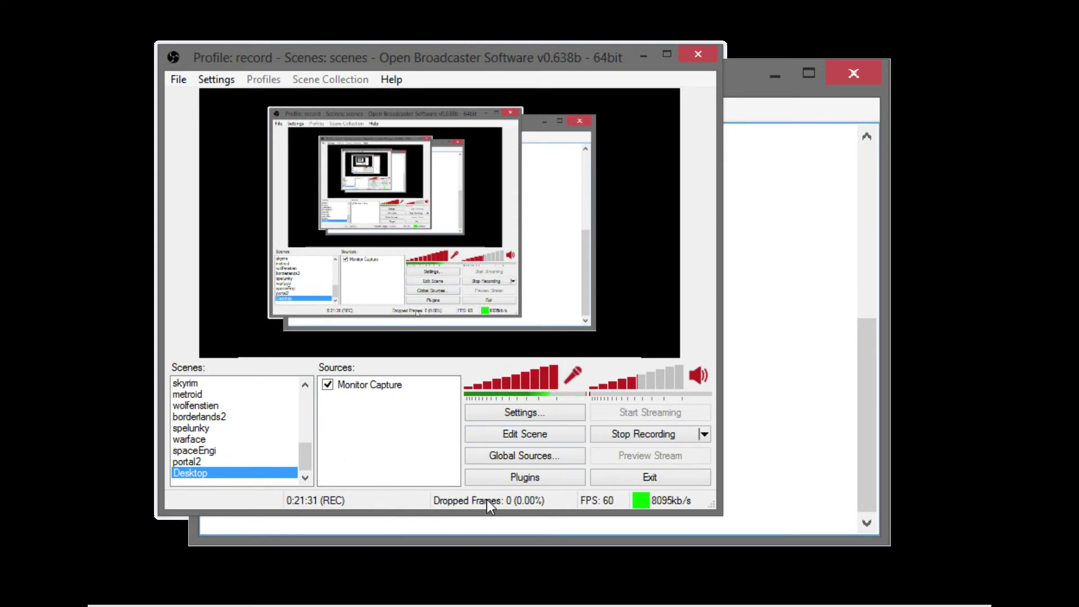
drag(505, 60, 25, 274)
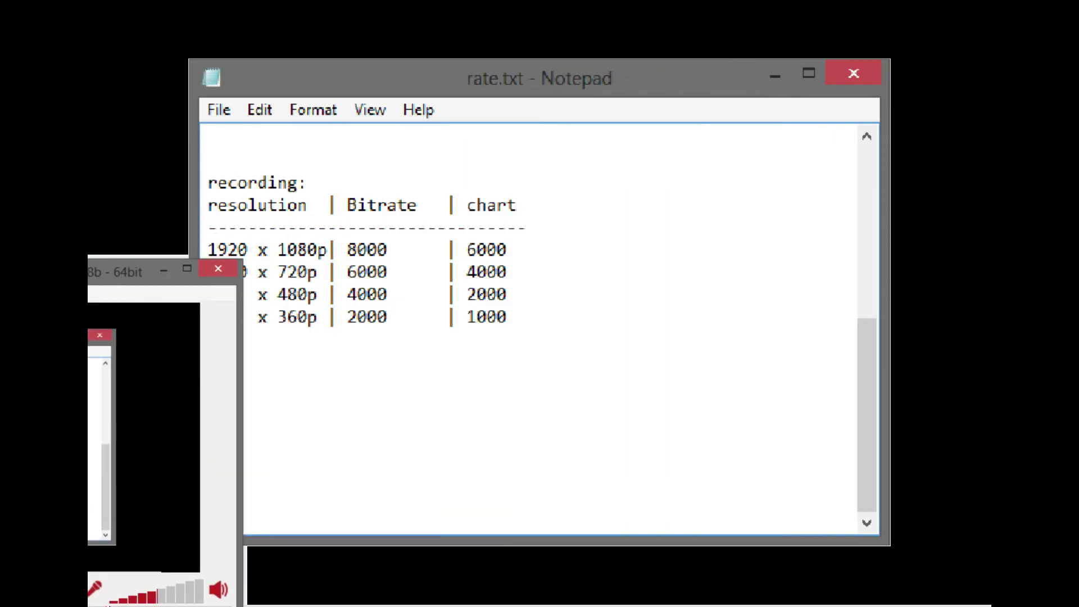
- Drag the OBS window mostly off-screen to expose the notes
drag(127, 270, 8, 337)
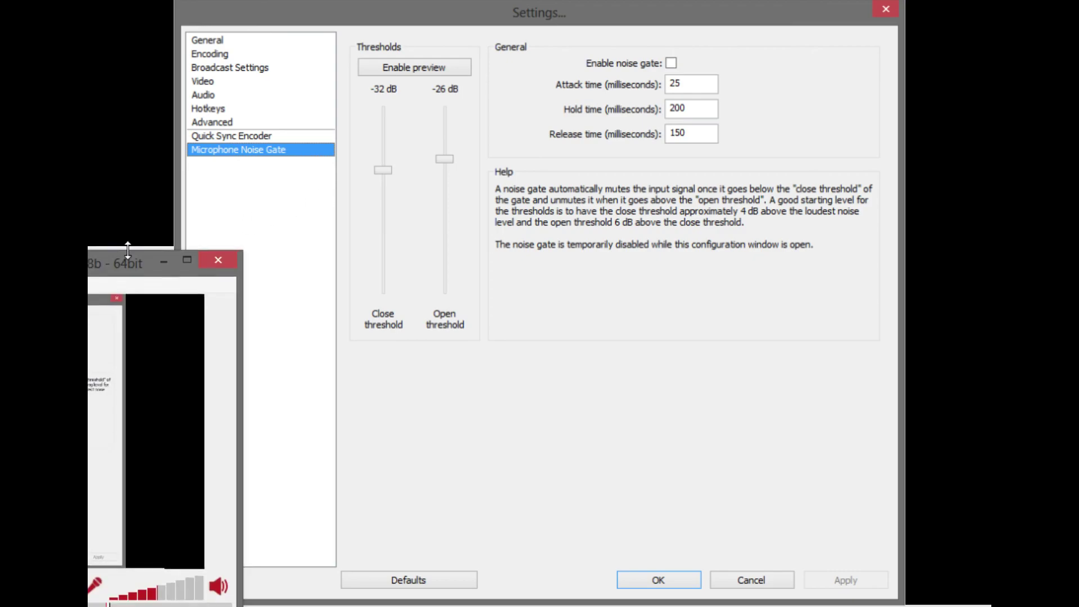
- Centre the OBS main window over the Settings dialog to show live recording stats
drag(168, 174, 679, 50)
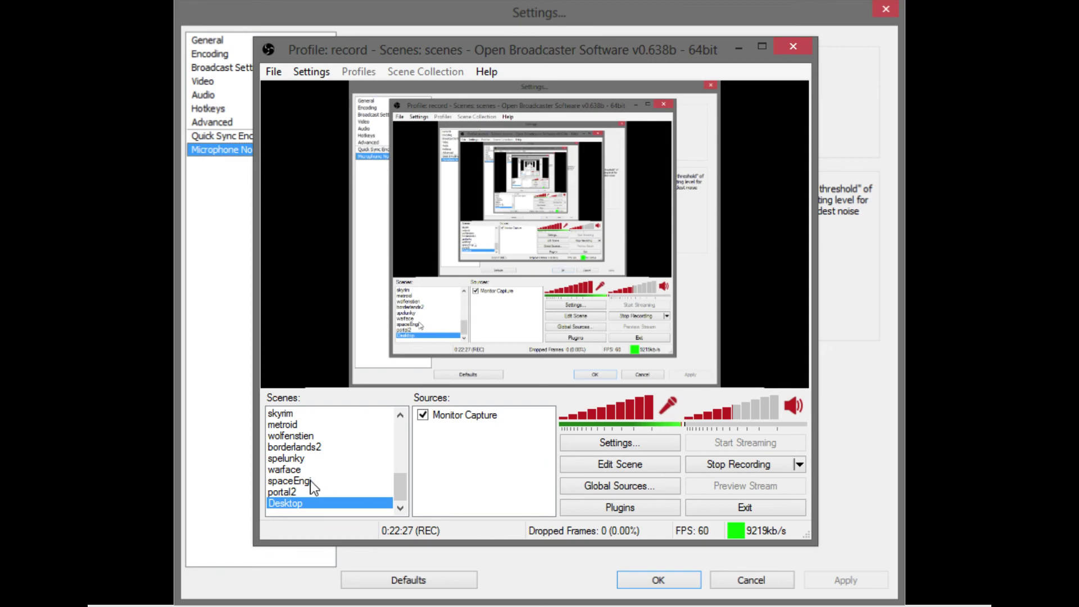